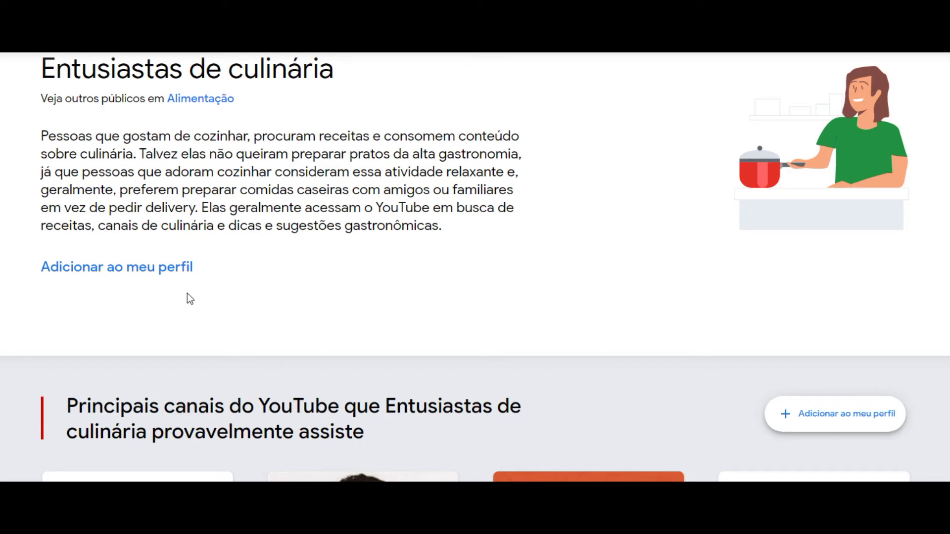
Examine the Entusiastas de culinária page's description, main YouTube channels, products and services of interest, and related audiences
scroll(475, 267, "down", 5)
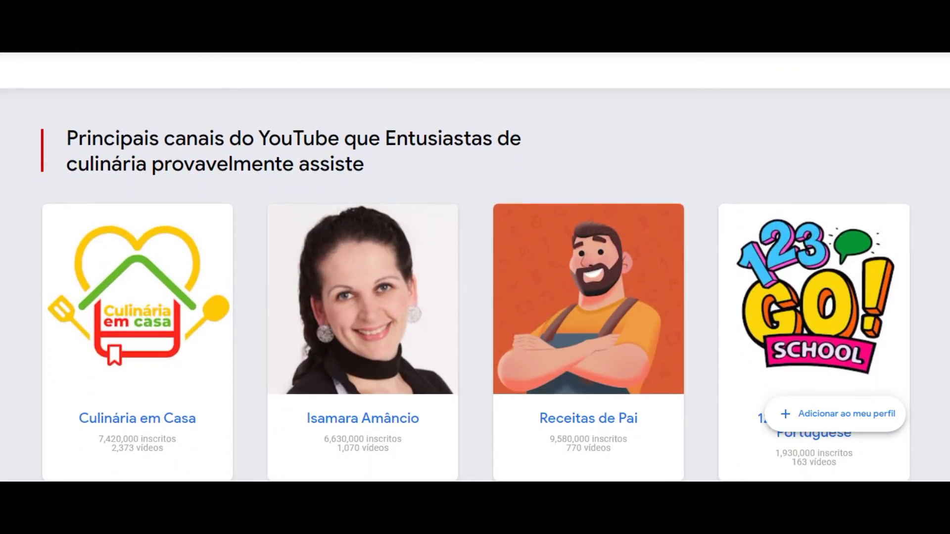
scroll(475, 267, "up", 2)
scroll(475, 267, "up", 1)
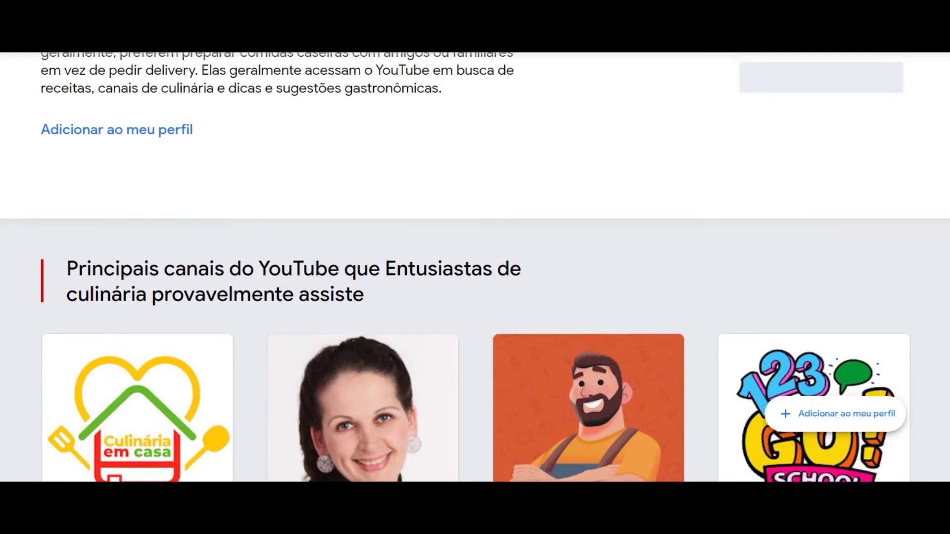
scroll(474, 268, "down", 4)
scroll(475, 267, "down", 2)
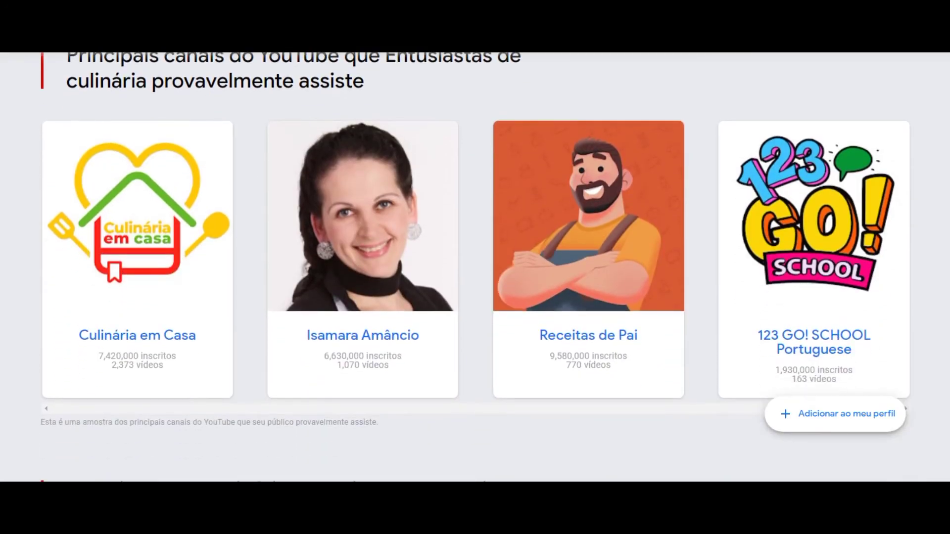
scroll(474, 267, "up", 7)
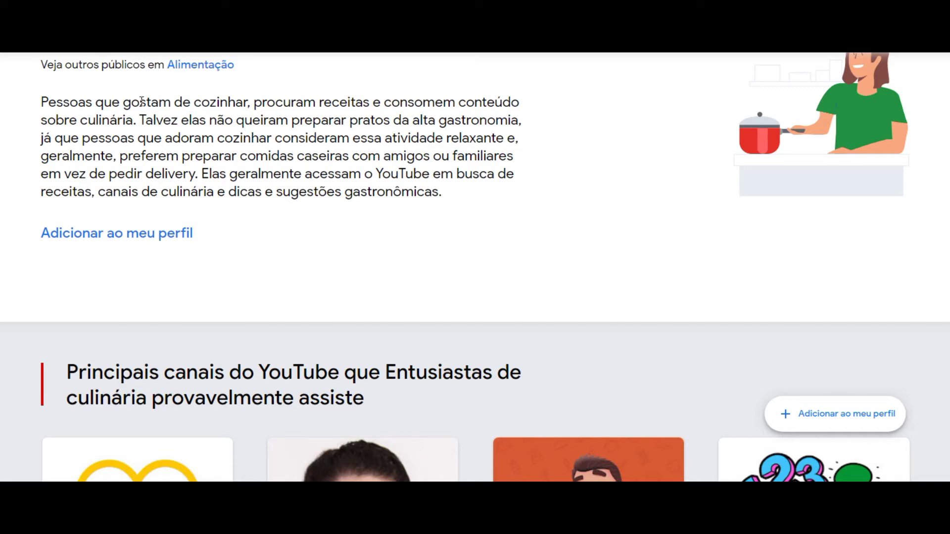
scroll(475, 267, "down", 7)
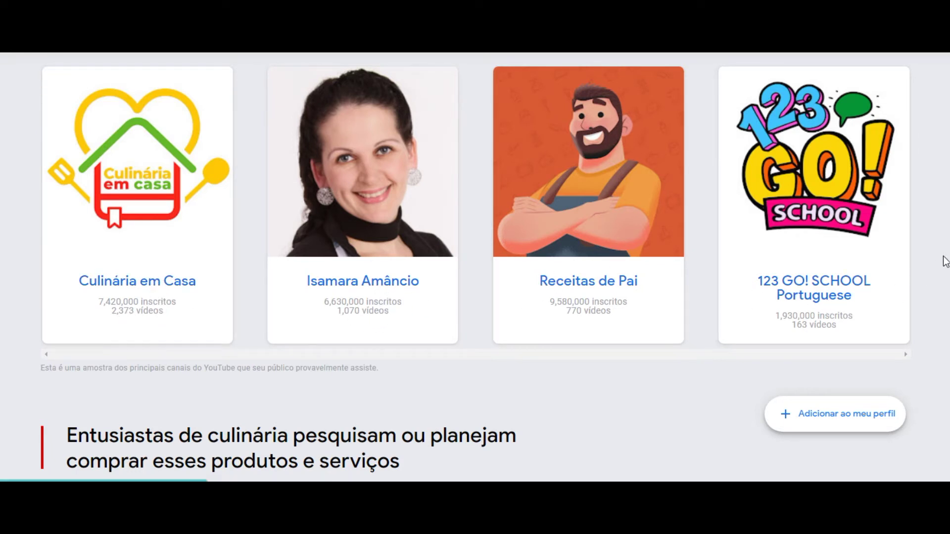
scroll(475, 263, "down", 3)
scroll(476, 263, "down", 5)
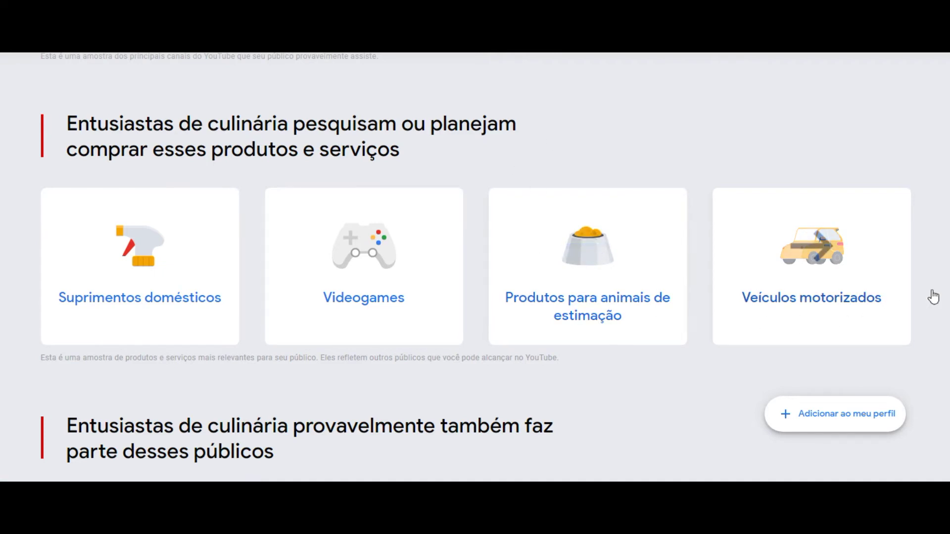
scroll(475, 268, "down", 6)
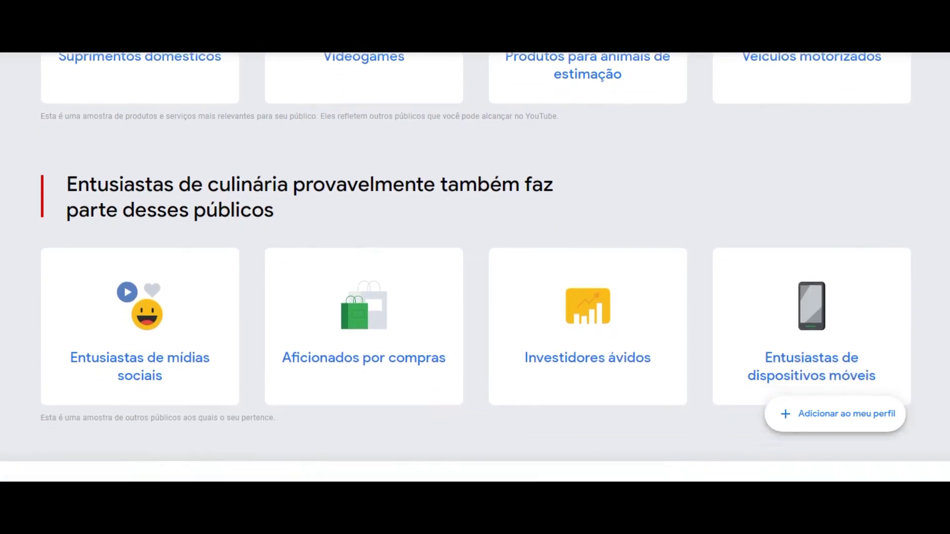
scroll(475, 267, "up", 13)
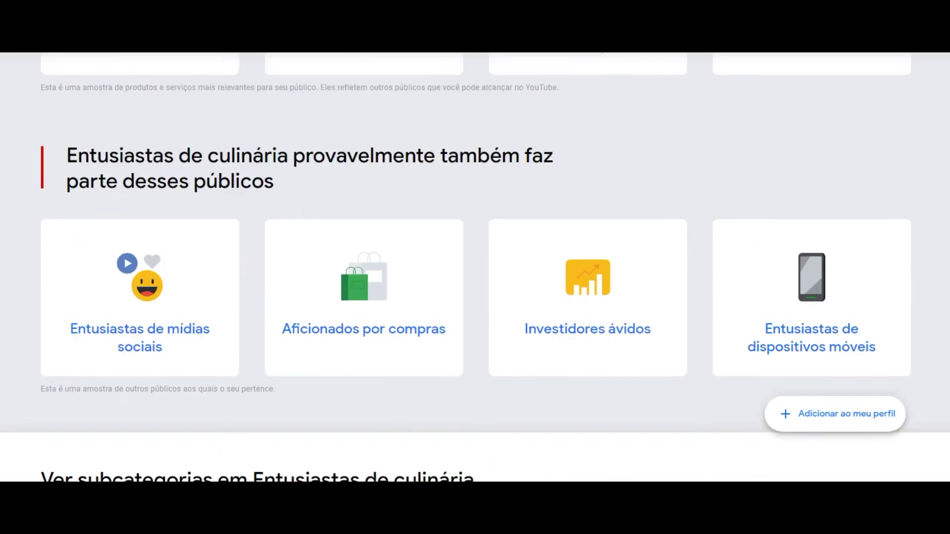
scroll(475, 267, "up", 2)
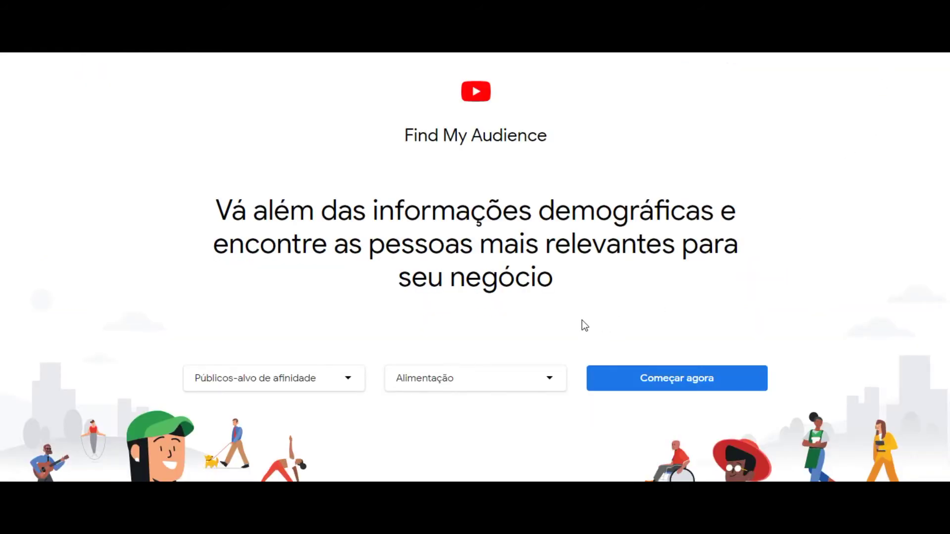
Keep Públicos-alvo de afinidade as the audience type and choose the Compradores category
left_click(347, 380)
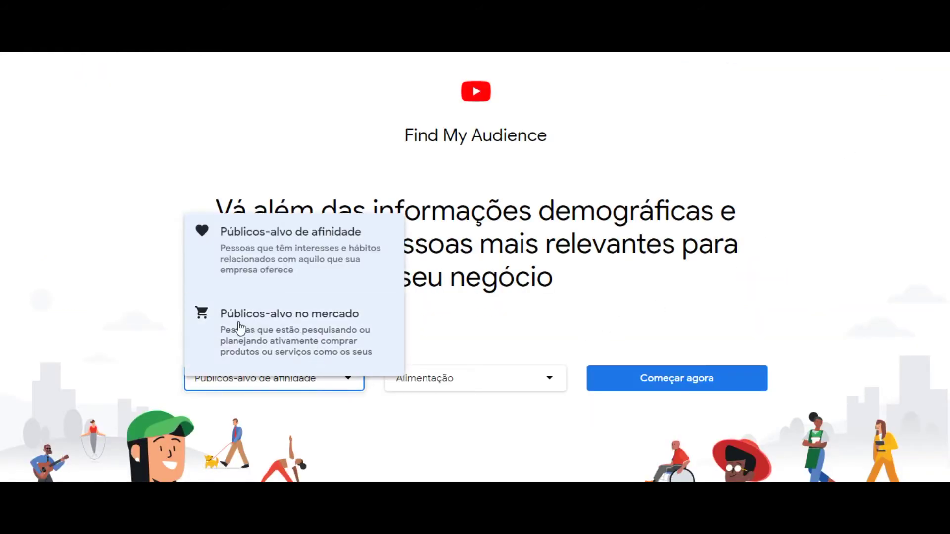
left_click(278, 261)
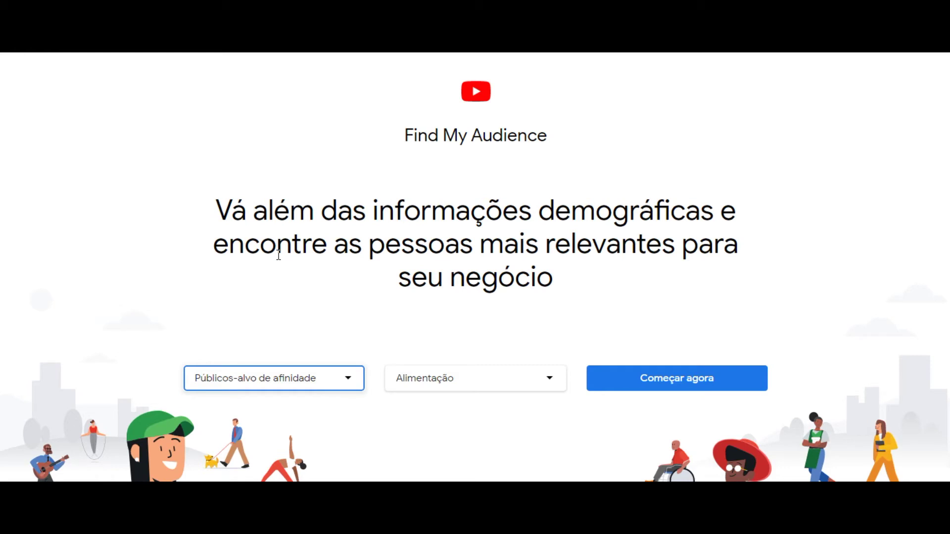
left_click(548, 386)
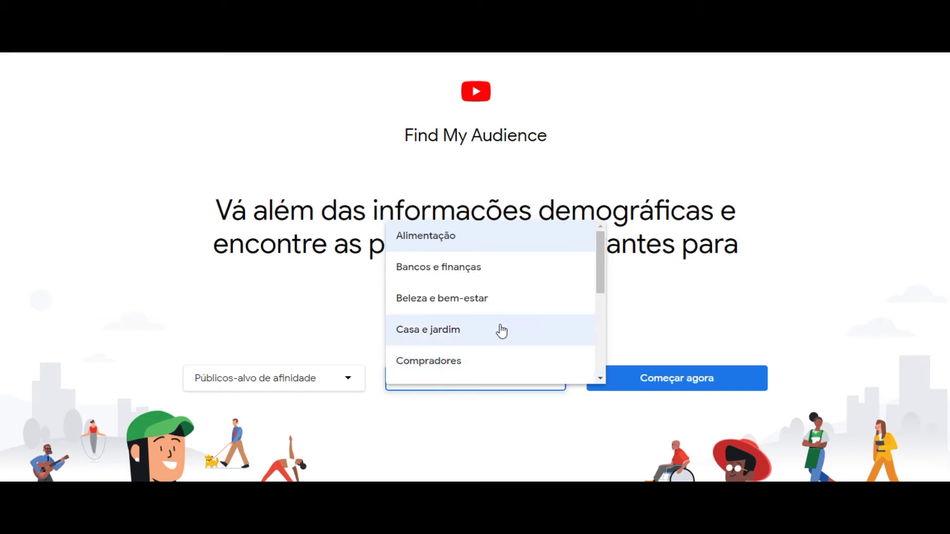
mouse_move(601, 274)
left_mouse_down()
mouse_move(605, 355)
mouse_move(604, 292)
left_mouse_up()
left_click(418, 304)
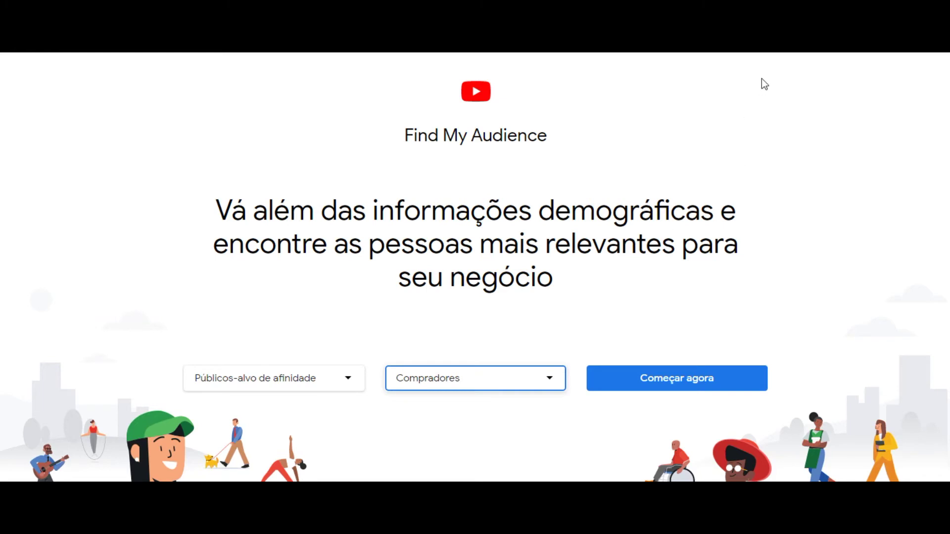
Switch the audience type to Públicos-alvo no mercado
left_click(882, 52)
left_click(346, 384)
key("Down")
key("Return")
Set the audience type to Públicos-alvo de afinidade and the category to Compradores, and load the matching audiences
left_click(349, 377)
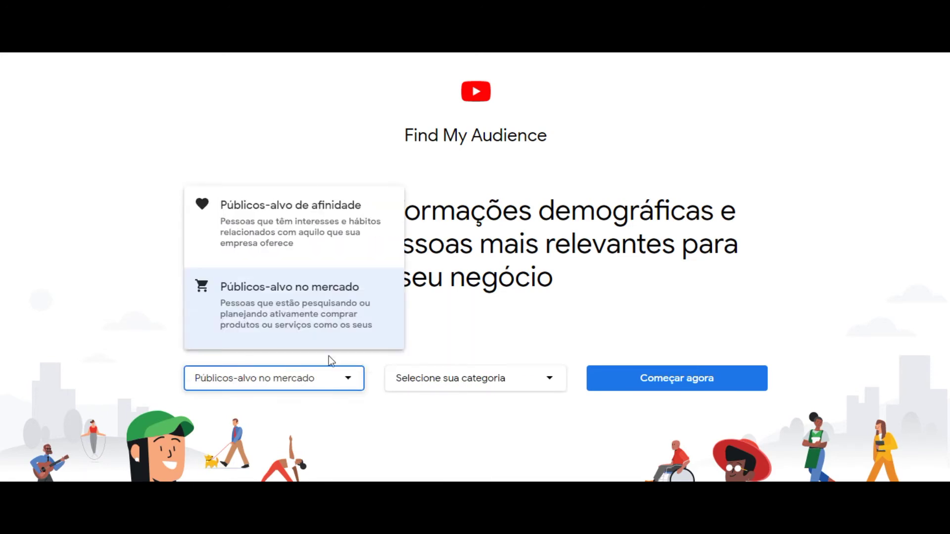
left_click(321, 239)
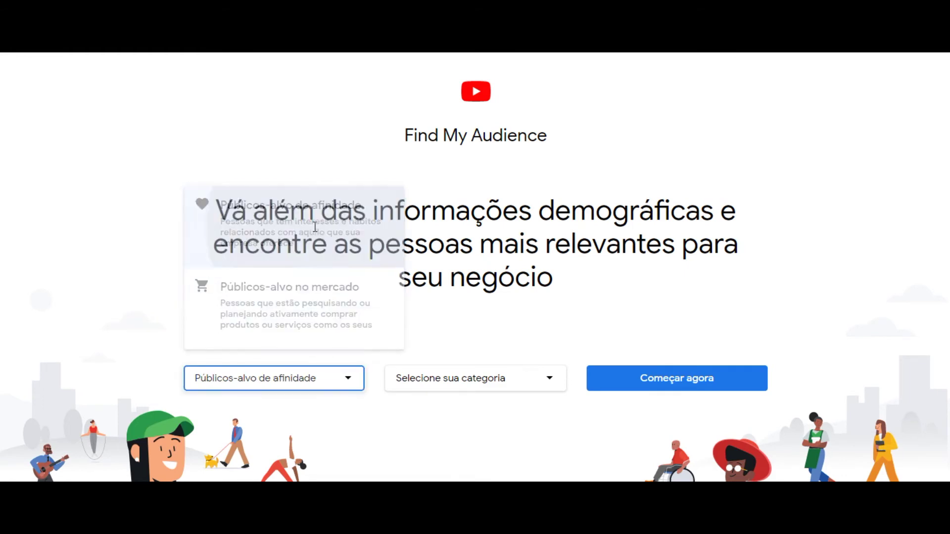
left_click(550, 384)
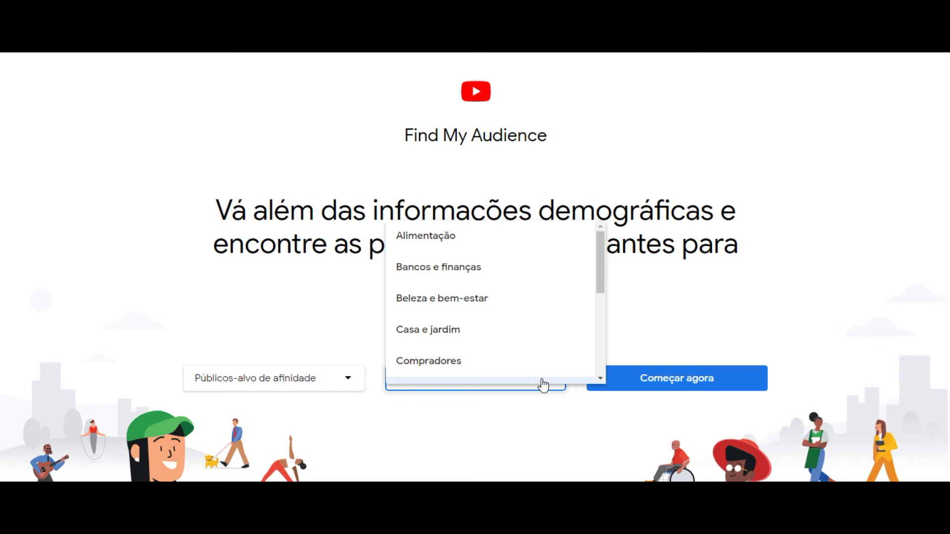
left_click(457, 365)
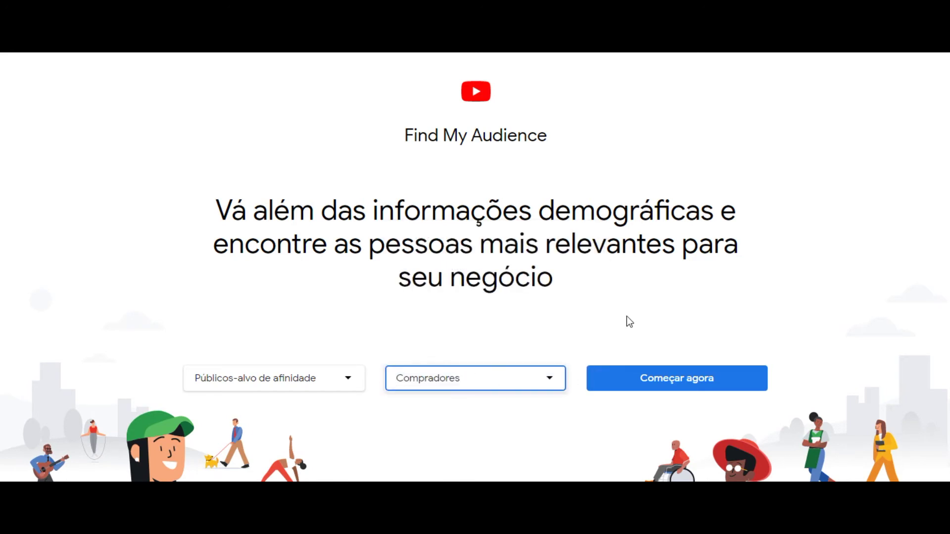
left_click(658, 384)
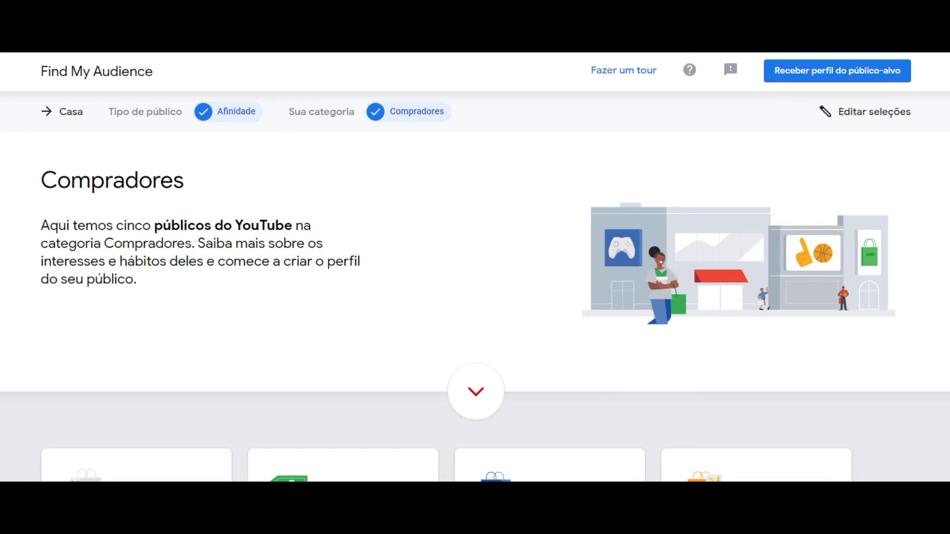
Look through the Compradores audience cards and open the details of Clientes por tipo de loja
scroll(475, 267, "down", 1)
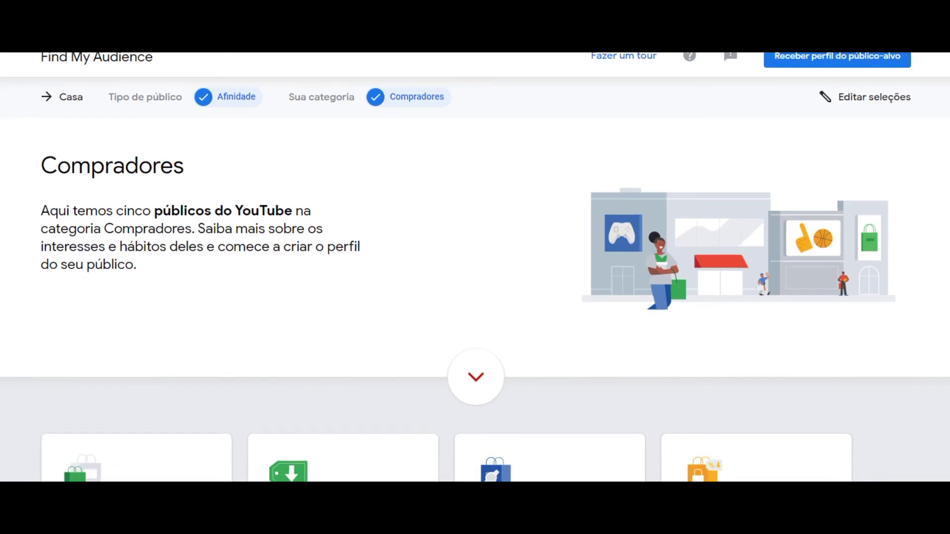
scroll(475, 267, "down", 3)
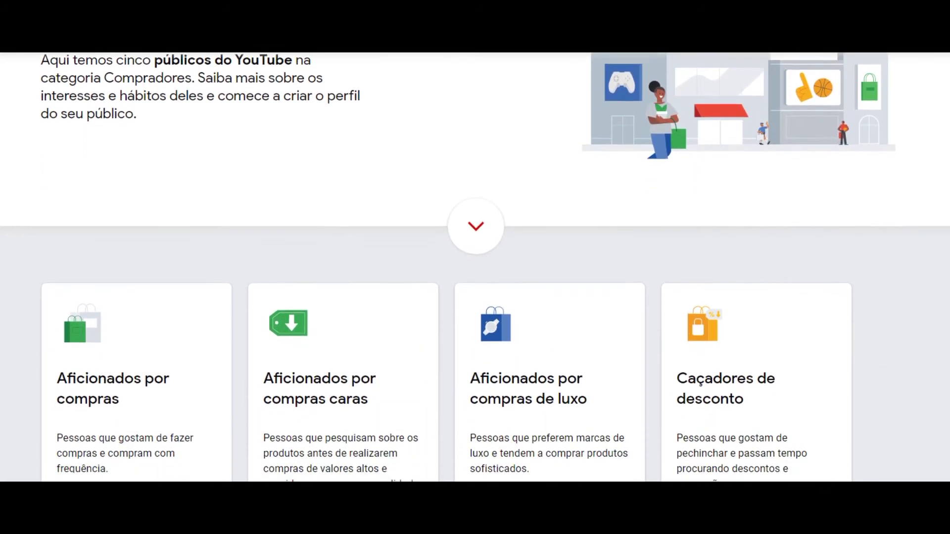
scroll(475, 267, "down", 3)
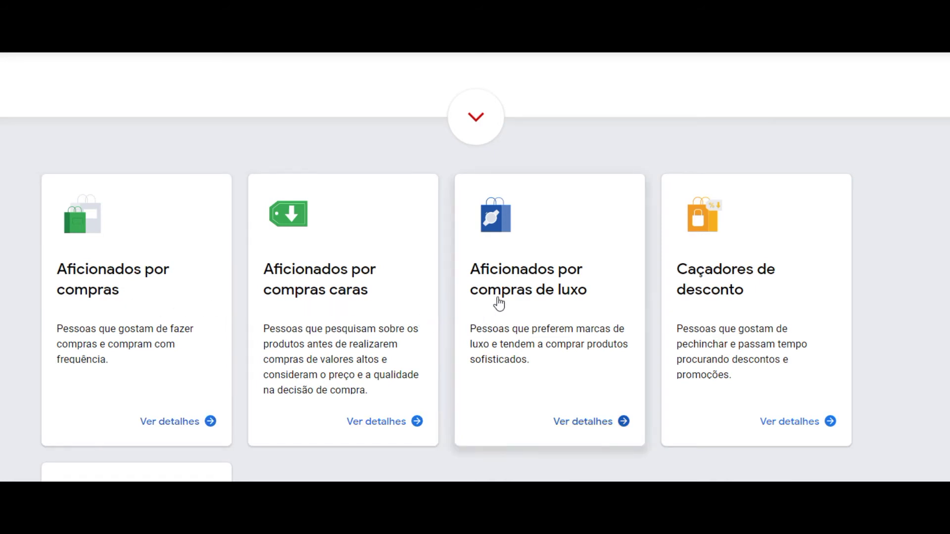
scroll(475, 267, "down", 5)
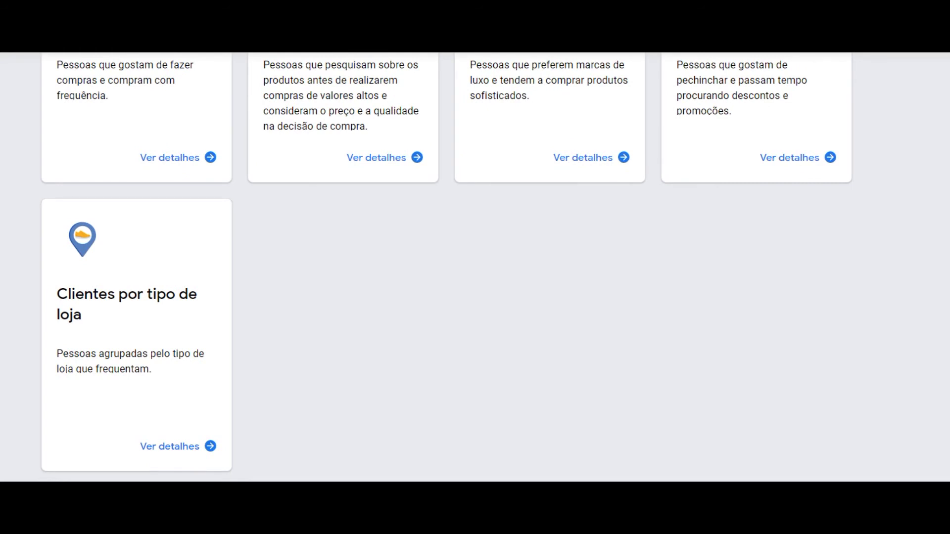
left_click(156, 448)
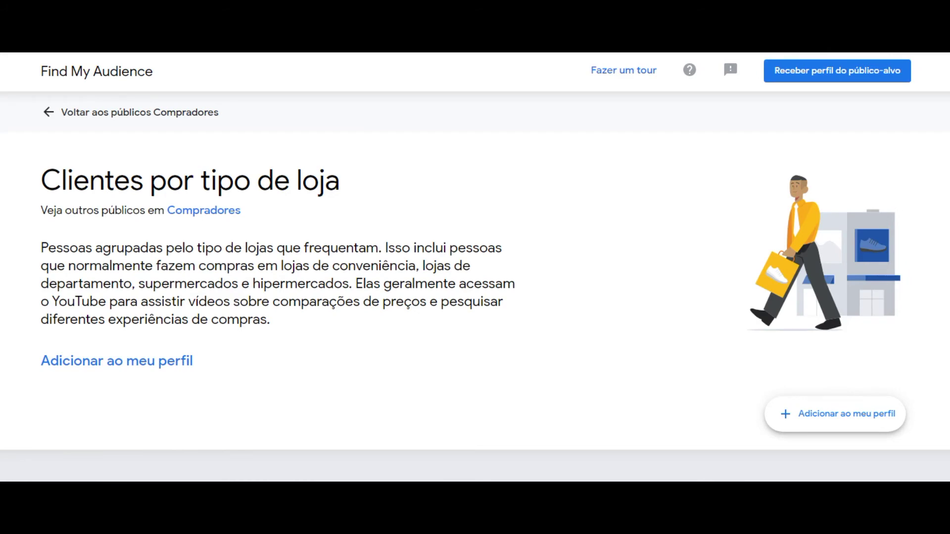
Review the Clientes por tipo de loja audience's top channels, products and services of interest, and related audiences
scroll(475, 267, "down", 6)
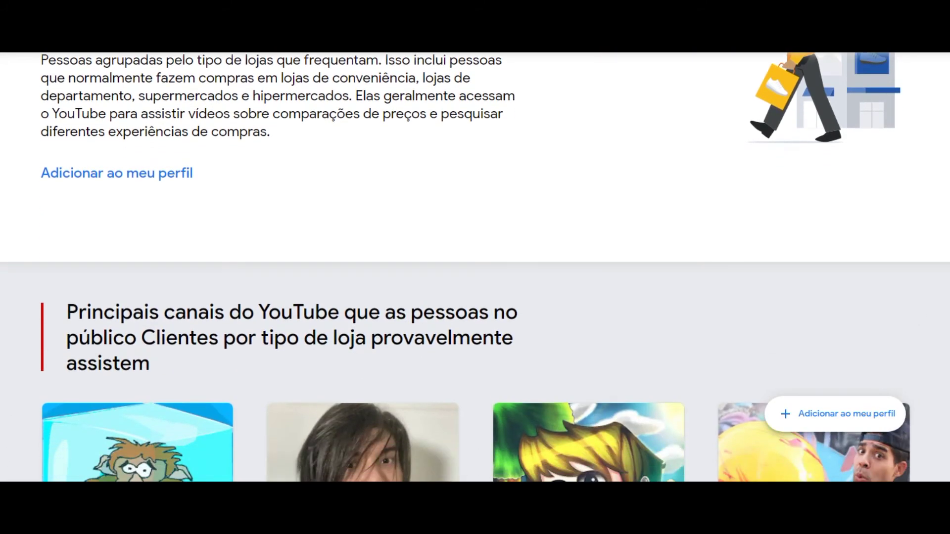
scroll(475, 267, "down", 3)
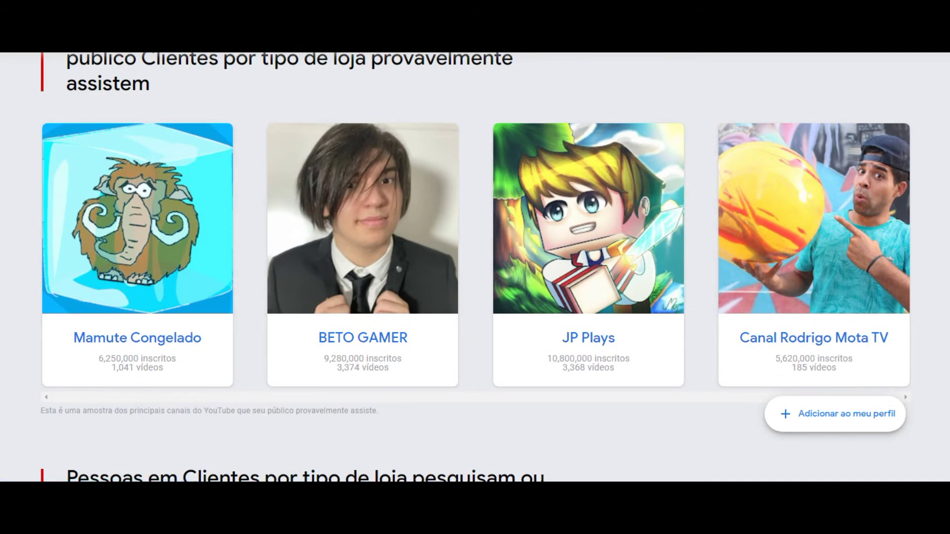
scroll(475, 267, "down", 5)
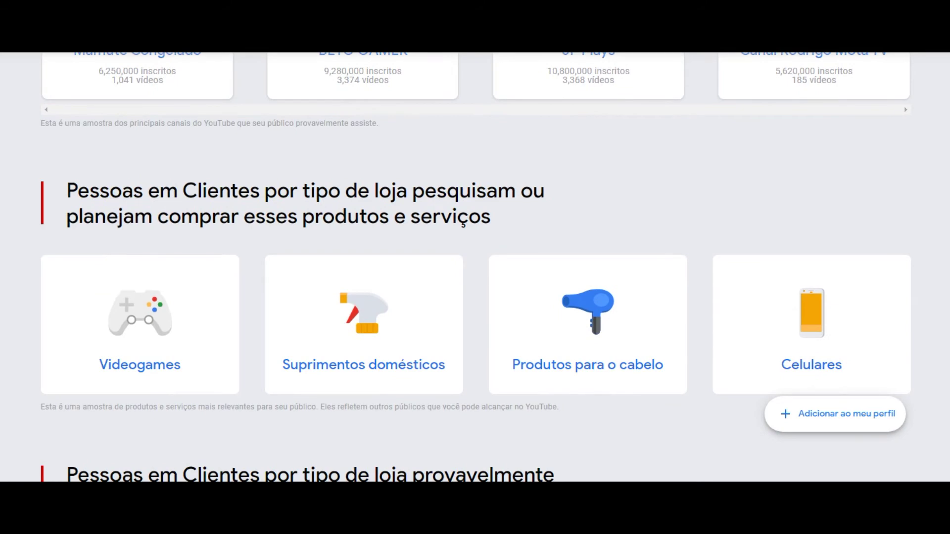
scroll(475, 267, "down", 6)
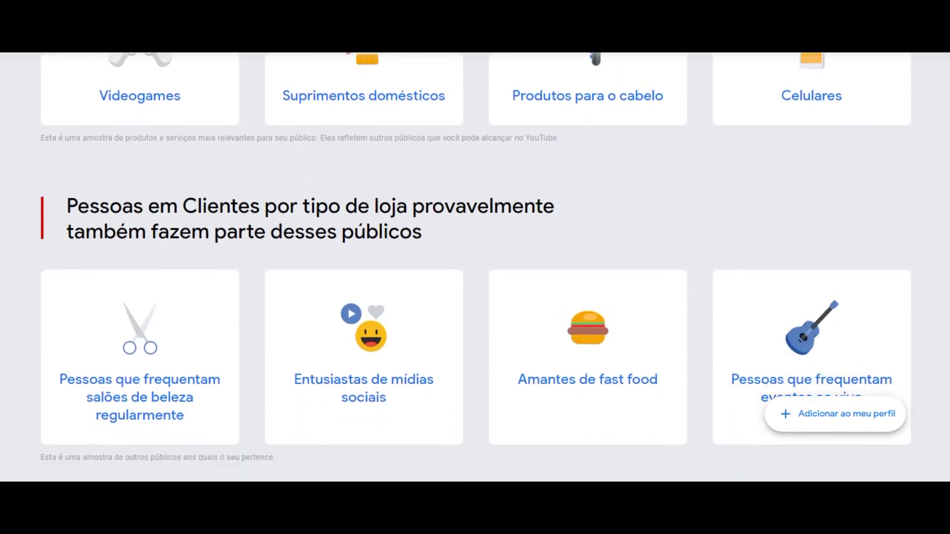
scroll(475, 267, "up", 15)
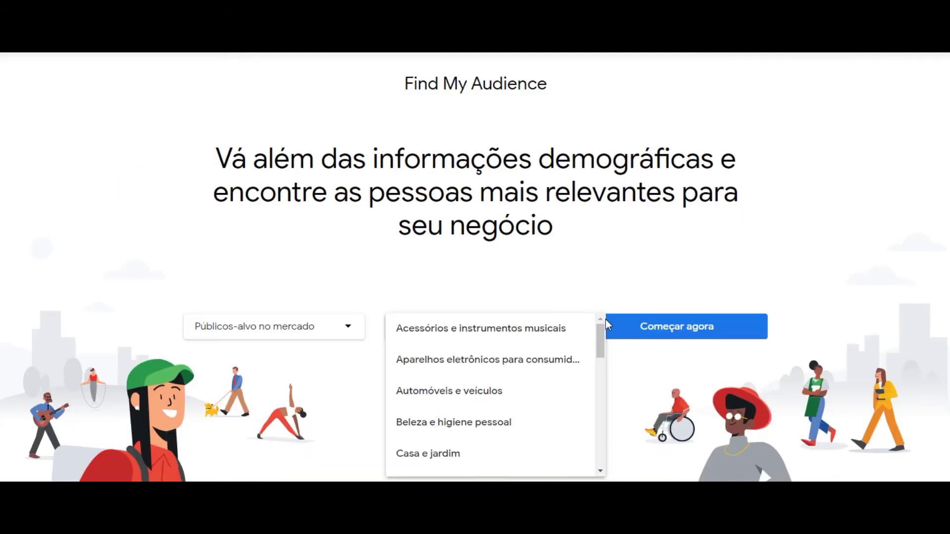
Choose the Culinária category for Públicos-alvo no mercado and load the matching audiences
left_click_drag(597, 331, 597, 337)
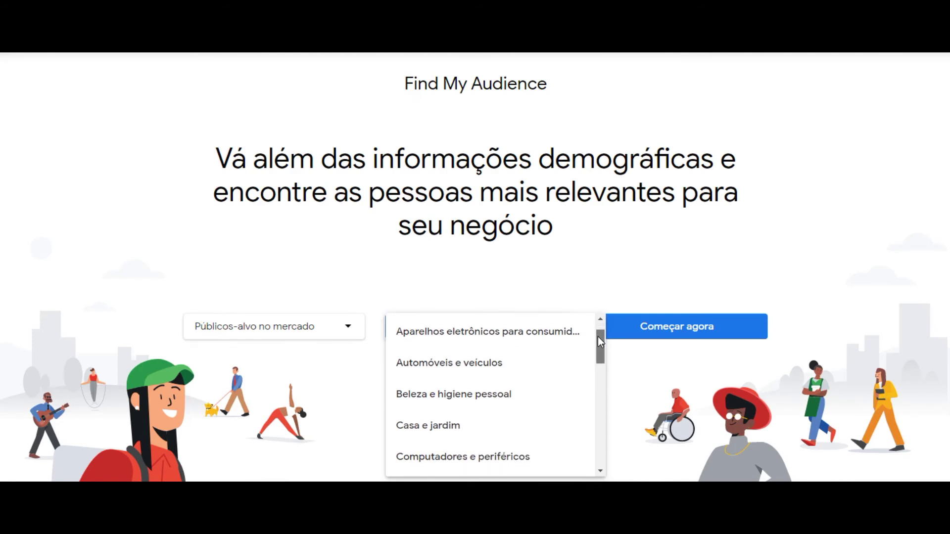
left_click_drag(598, 337, 595, 364)
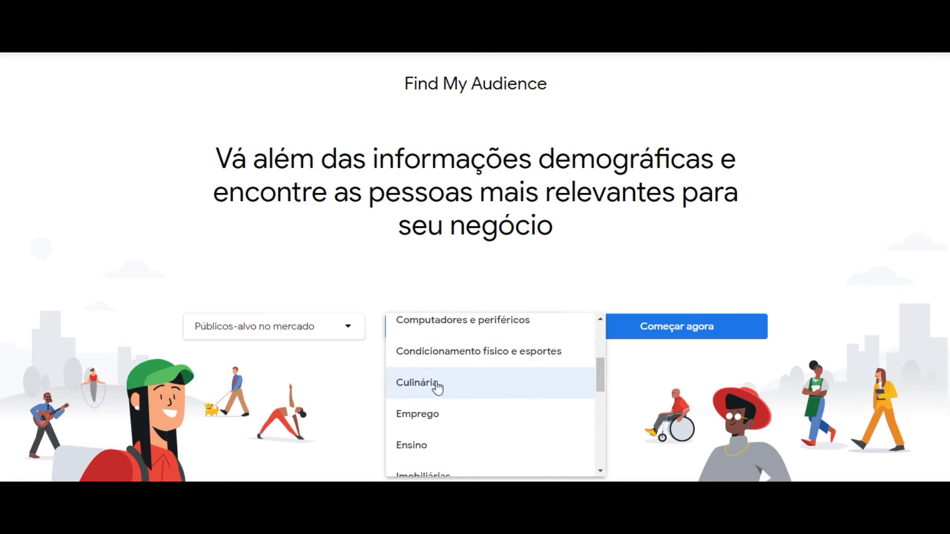
left_click(437, 386)
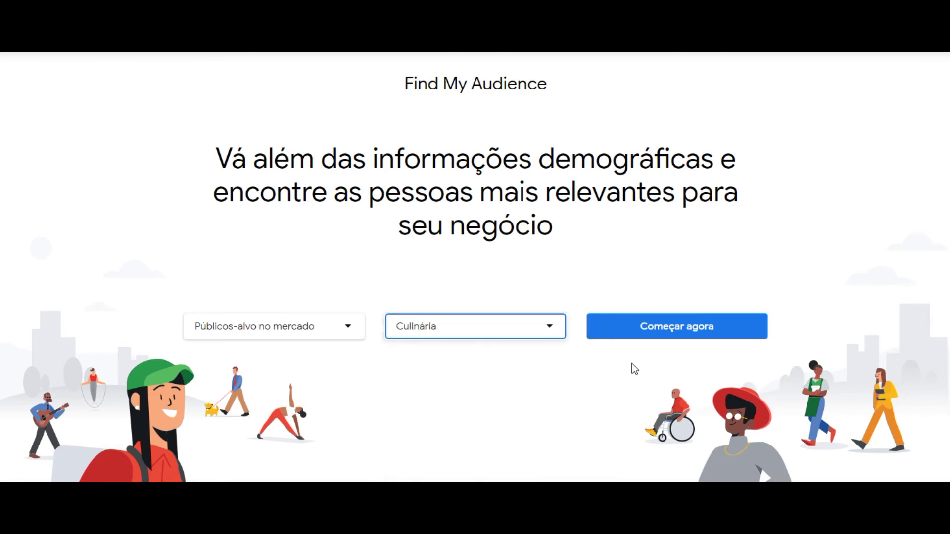
left_click(660, 331)
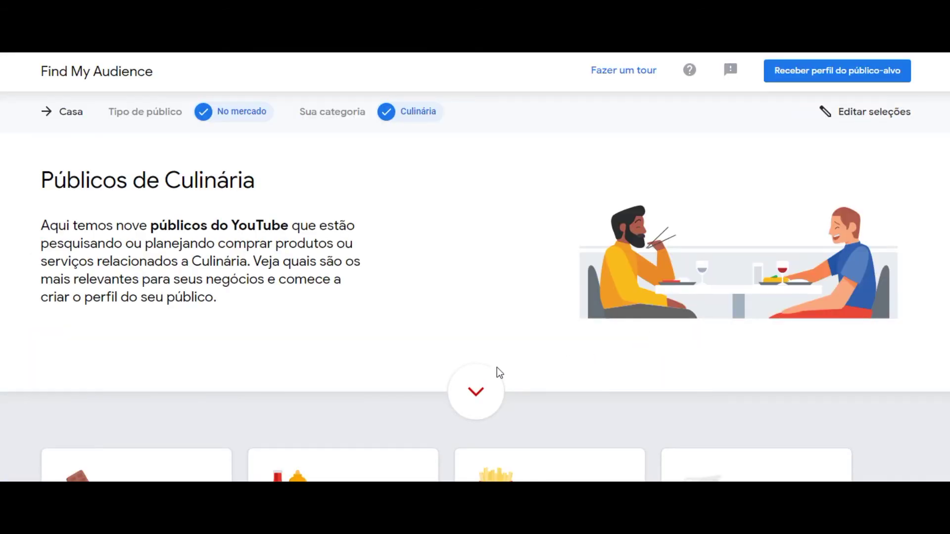
Review the introduction and all the audience cards listed for the Culinária in-market category
left_click_drag(116, 223, 289, 222)
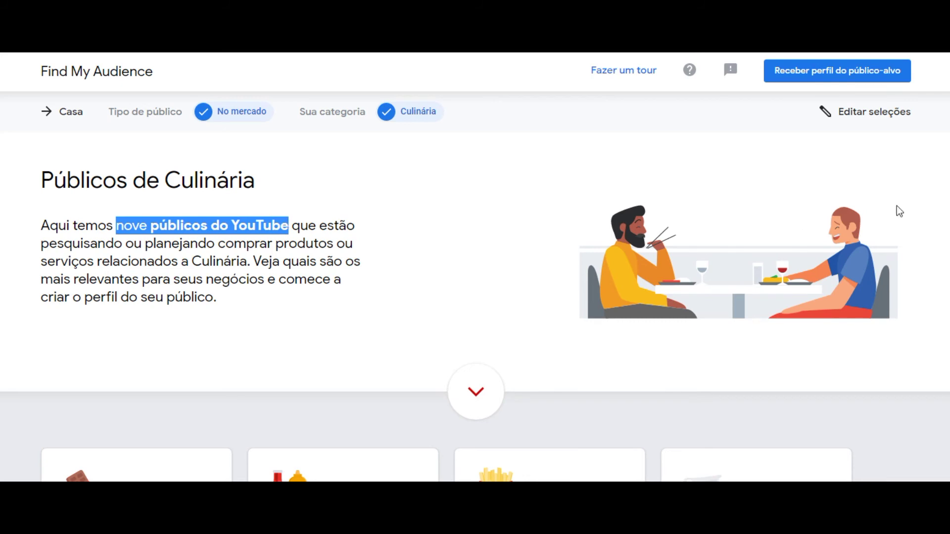
scroll(474, 267, "down", 5)
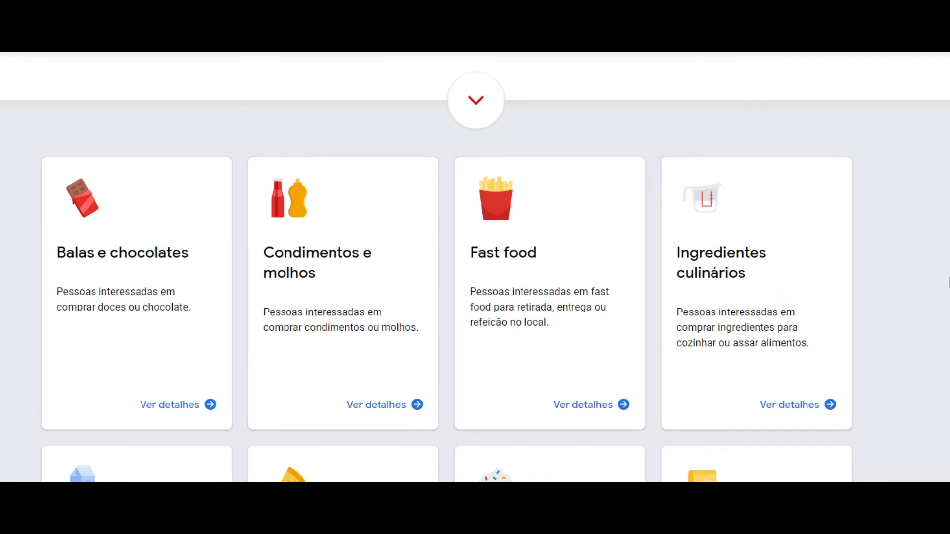
scroll(475, 267, "down", 1)
scroll(475, 267, "down", 5)
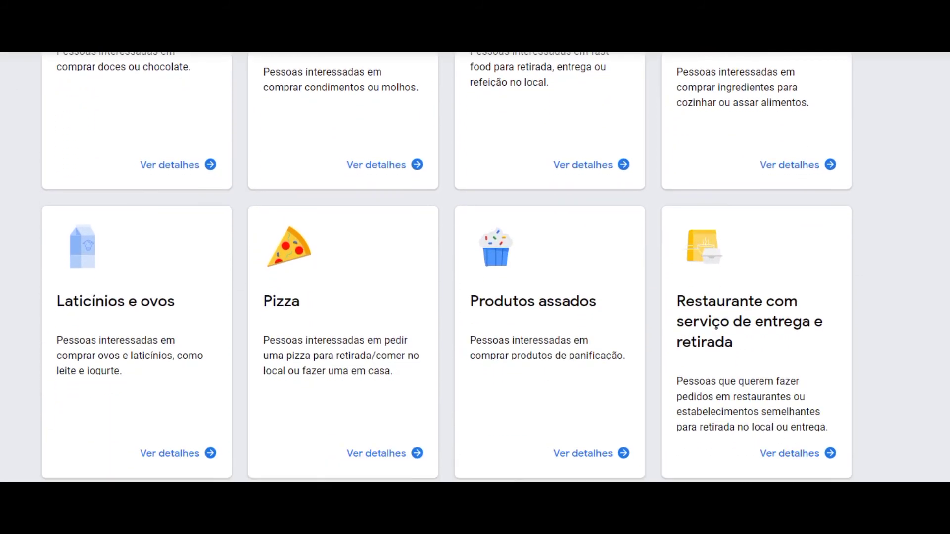
scroll(475, 267, "down", 5)
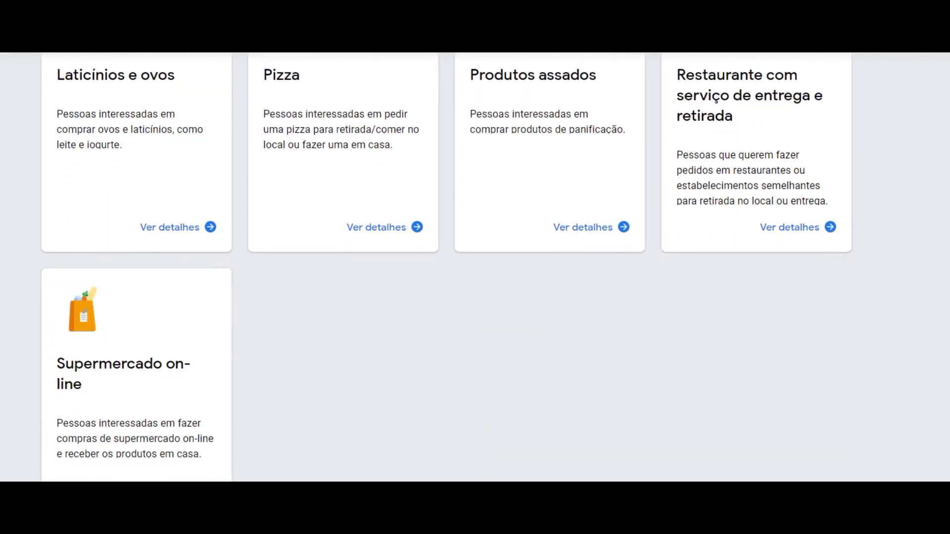
scroll(475, 267, "up", 10)
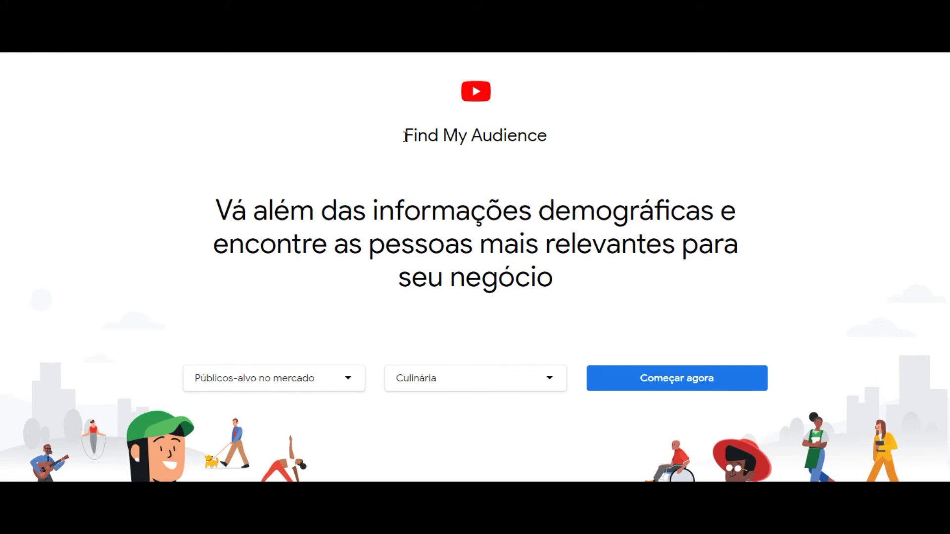
left_click_drag(401, 135, 548, 144)
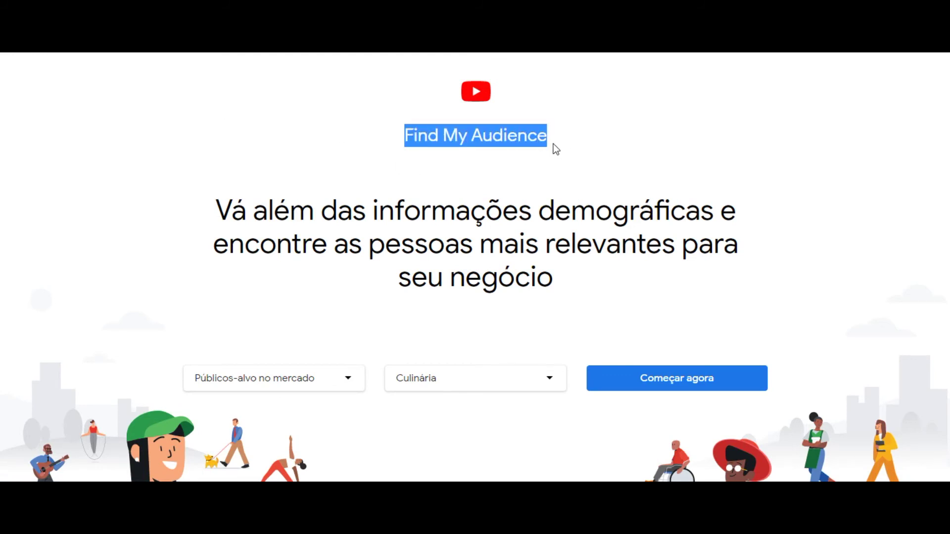
left_click(553, 144)
left_click_drag(549, 144, 401, 137)
left_click(389, 146)
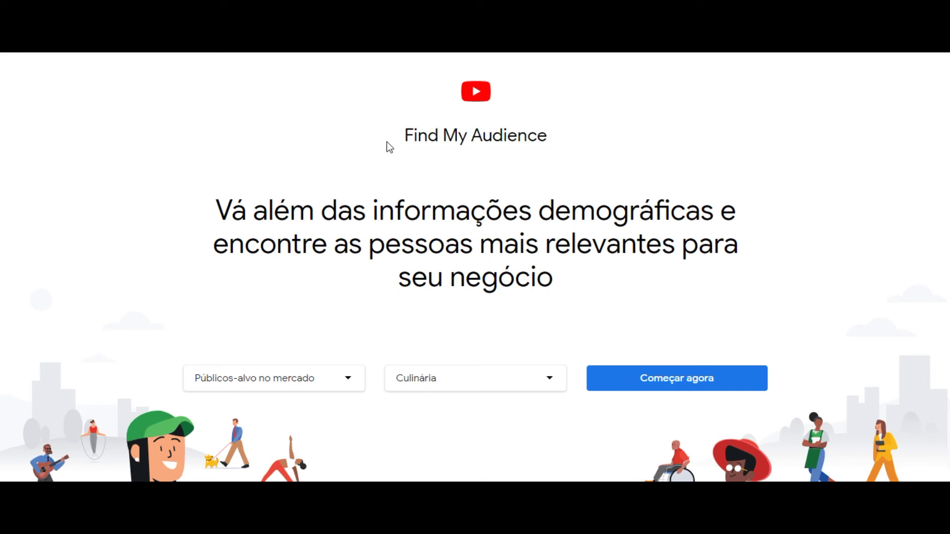